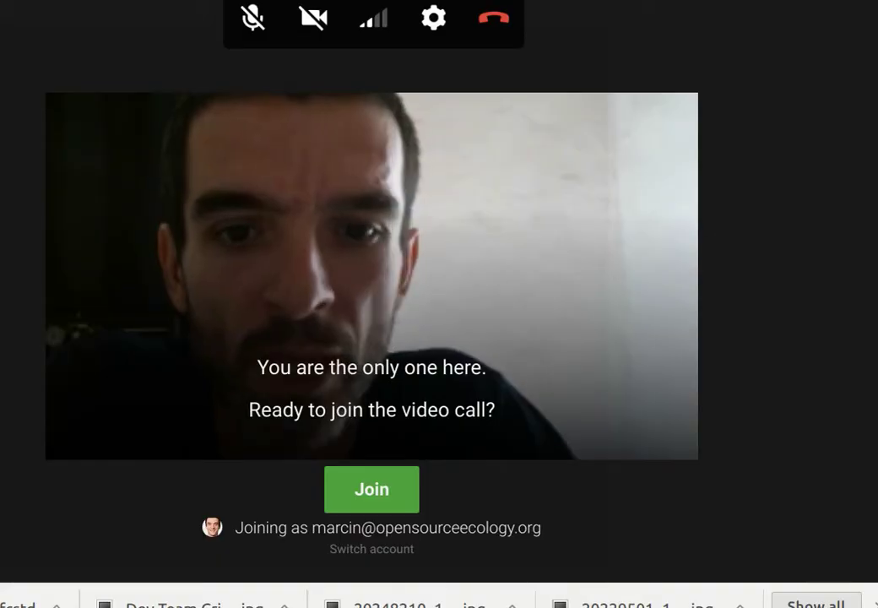
# Step: Join the Google Meet video call to reach the in-call view
pyautogui.click(372, 489)
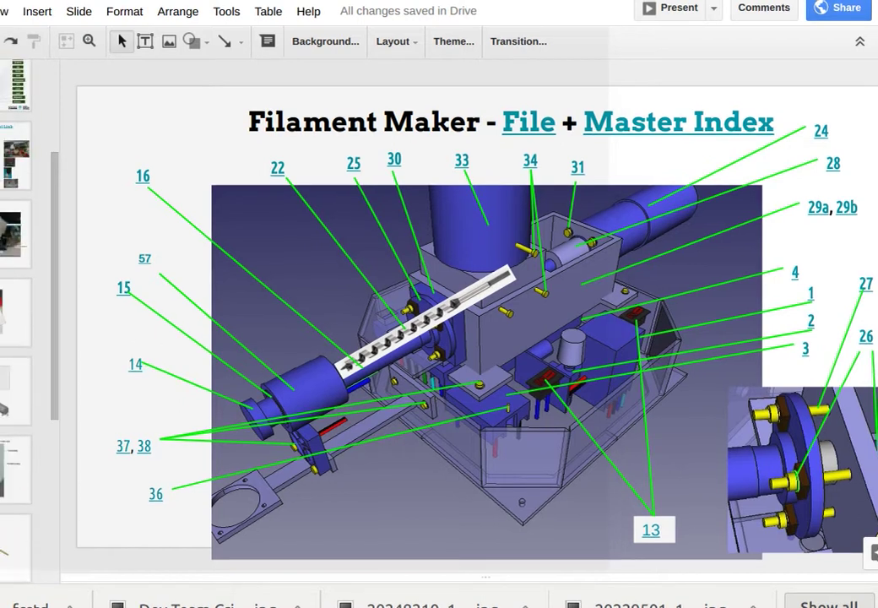
# Step: Step back in the deck to slide 11, Filament Winder VBOM
pyautogui.press('Up')
pyautogui.press('Up')
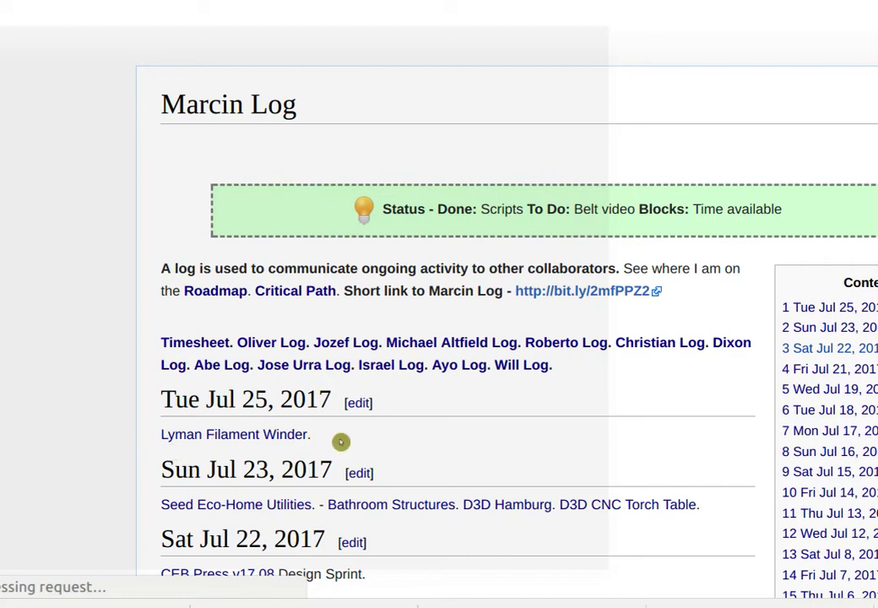
# Step: Open the Lyman Filament Winder wiki page, highlight its title, and scroll to the Master Index table
pyautogui.click(243, 437)
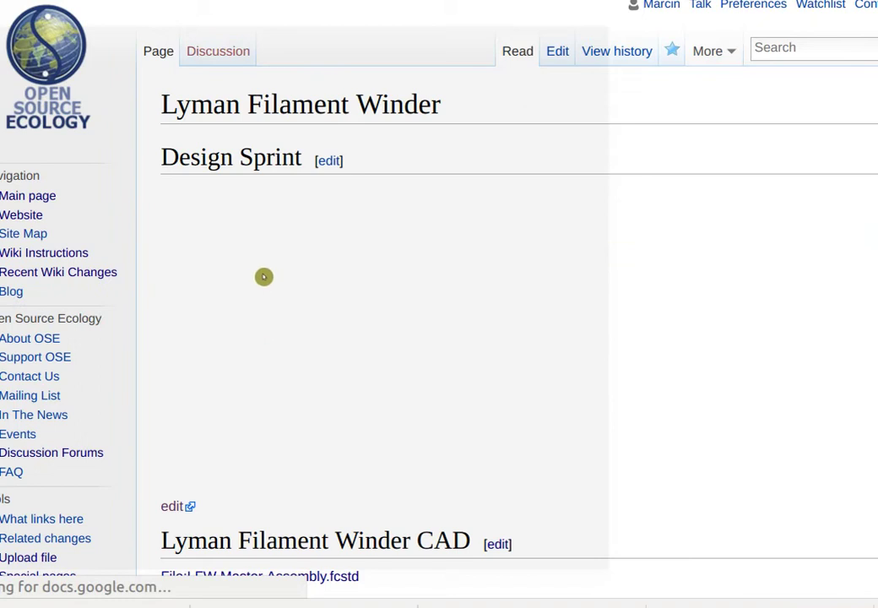
pyautogui.moveTo(163, 104); pyautogui.dragTo(459, 108)
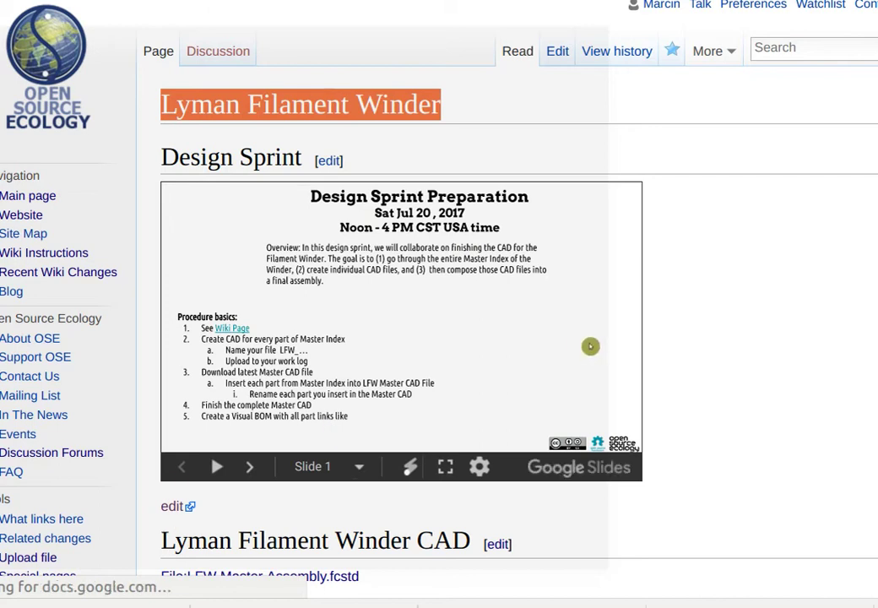
pyautogui.scroll(-3, 419, 285)
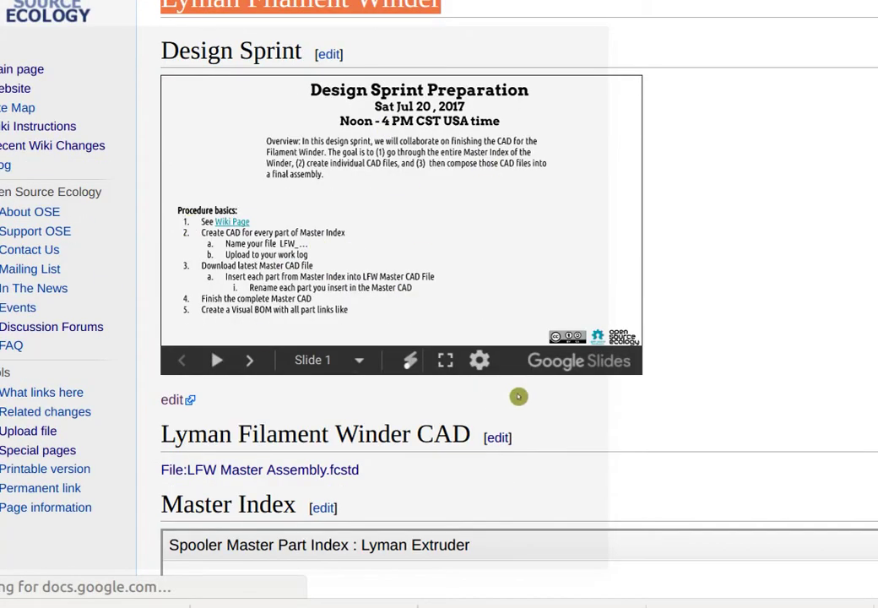
pyautogui.scroll(3, 518, 396)
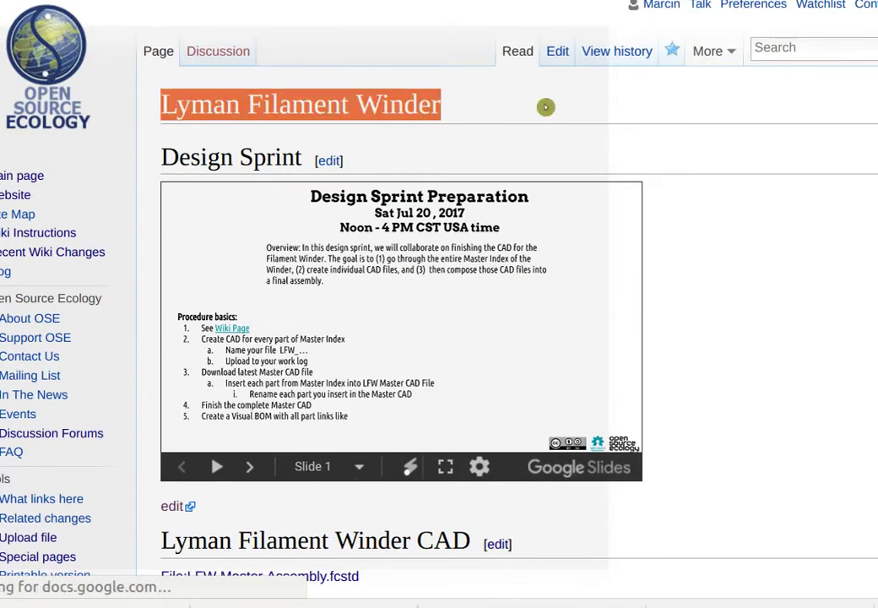
pyautogui.scroll(-5, 462, 340)
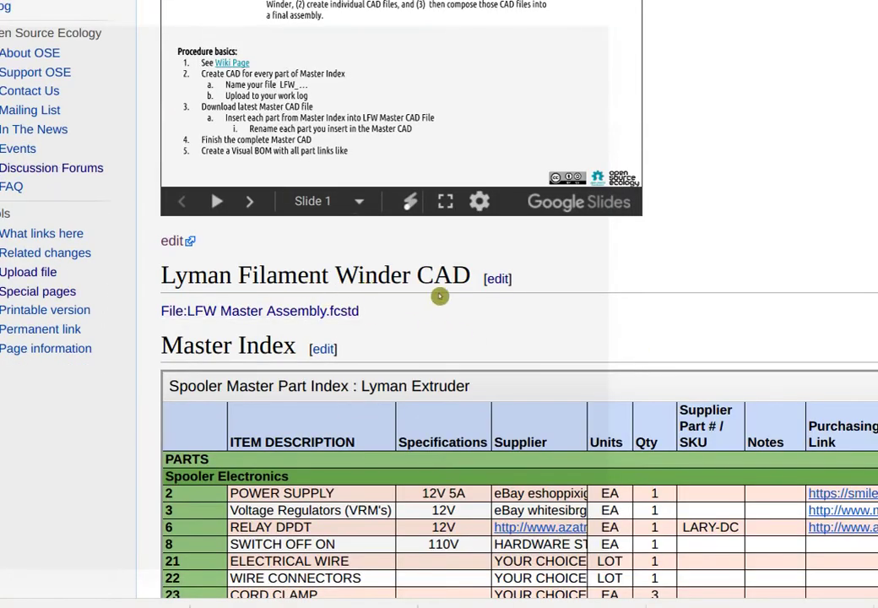
# Step: Bring up the Filament Maker File + Master Index slide and click into its title text
pyautogui.scroll(-3, 440, 295)
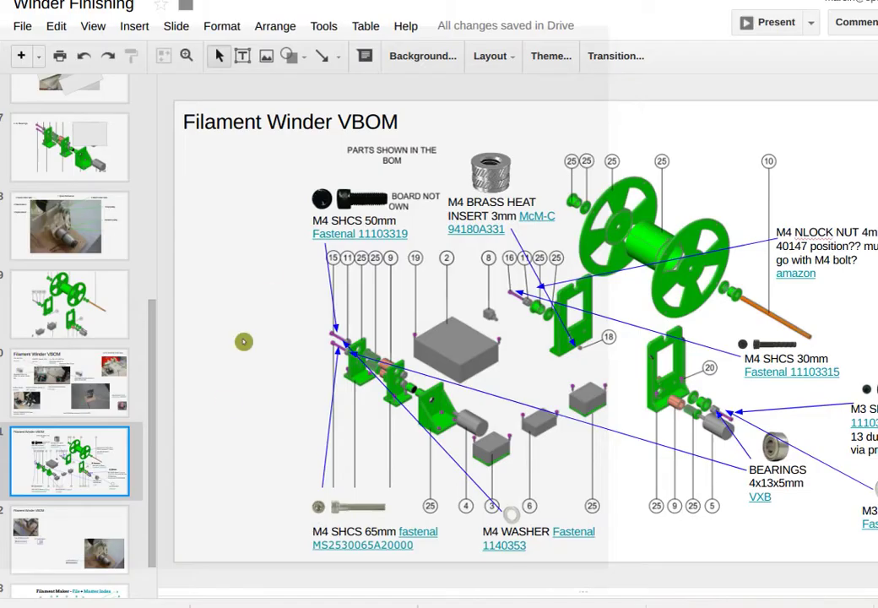
pyautogui.scroll(-1, 52, 379)
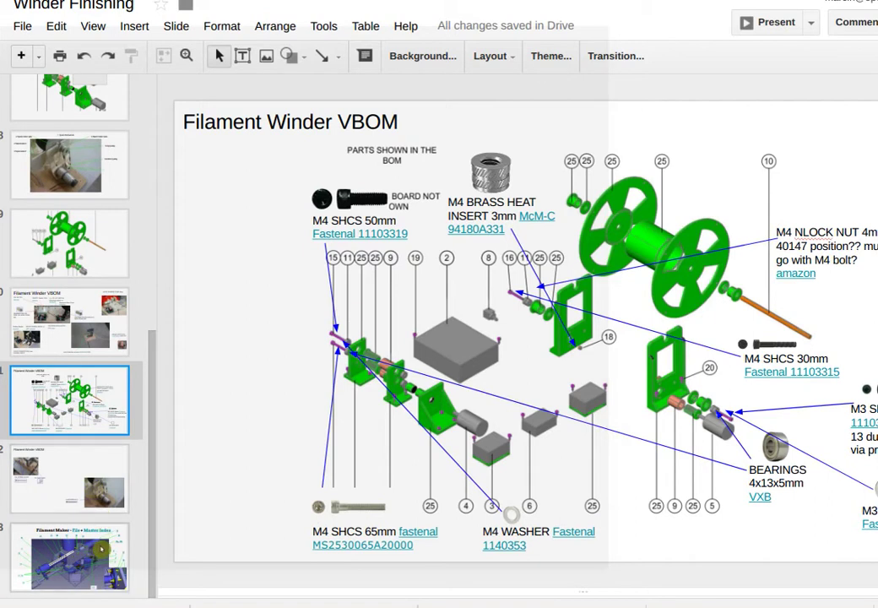
pyautogui.click(136, 531)
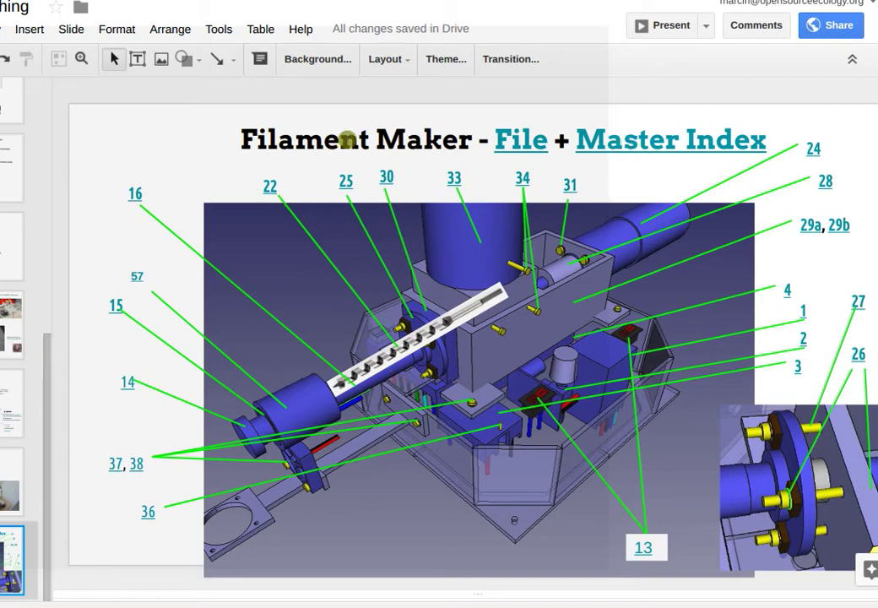
pyautogui.click(343, 140)
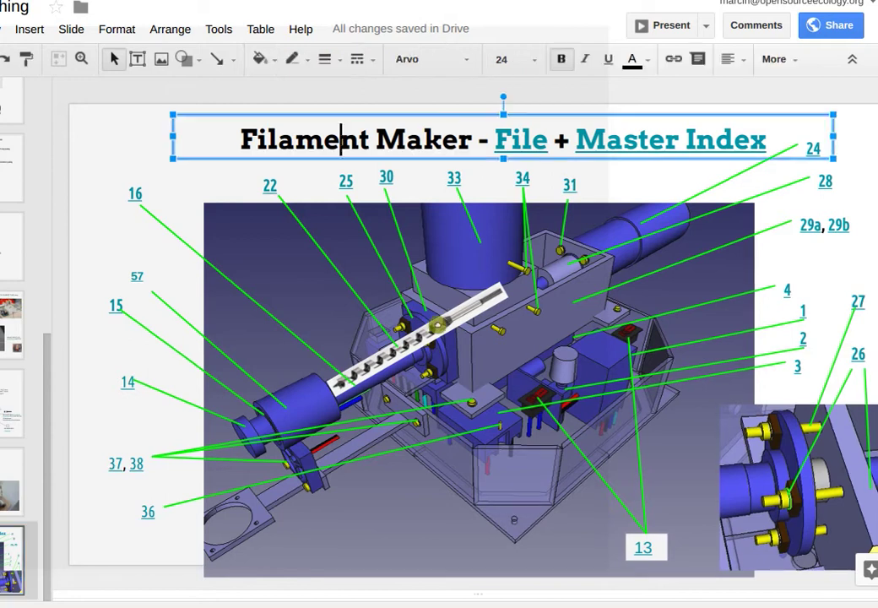
# Step: Go back up the filmstrip to the Design Sprint Preparation slide
pyautogui.scroll(10, 17, 355)
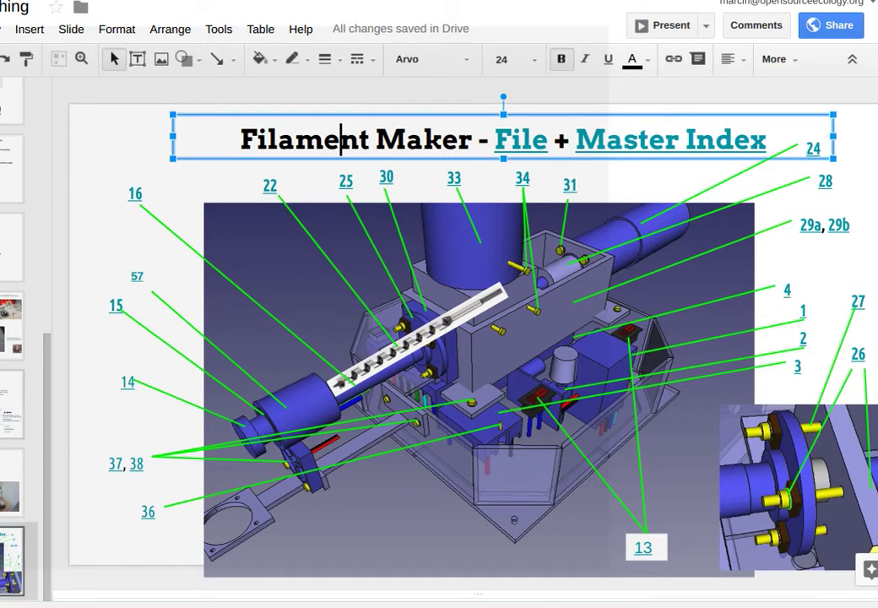
pyautogui.scroll(2, 13, 338)
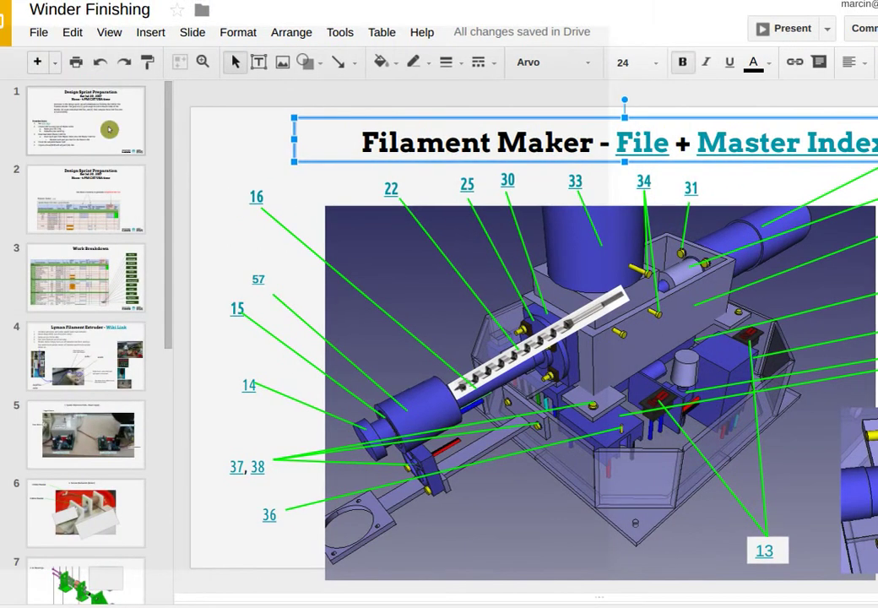
pyautogui.click(83, 173)
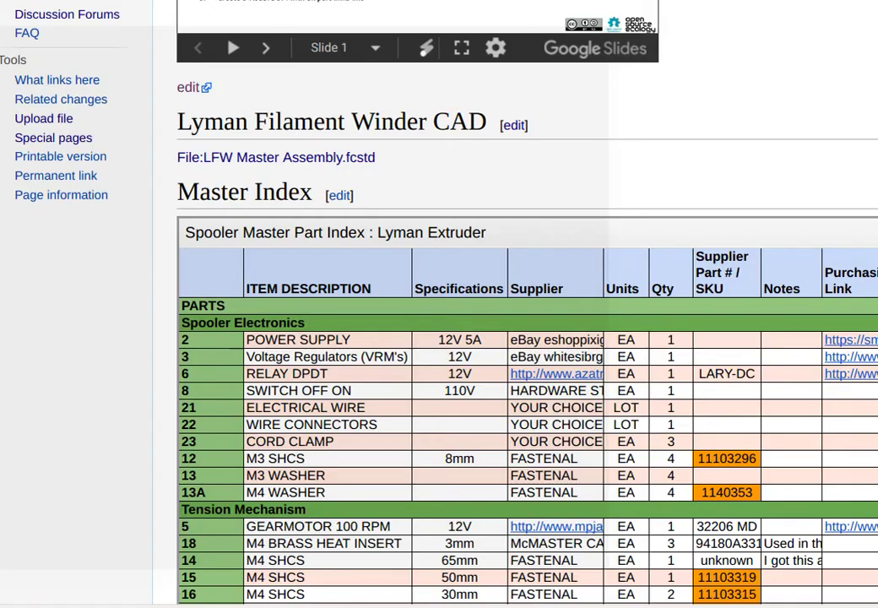
# Step: Scroll through the Lyman Filament Winder Master Index table, then switch back with Ctrl+Tab
pyautogui.scroll(5, 400, 34)
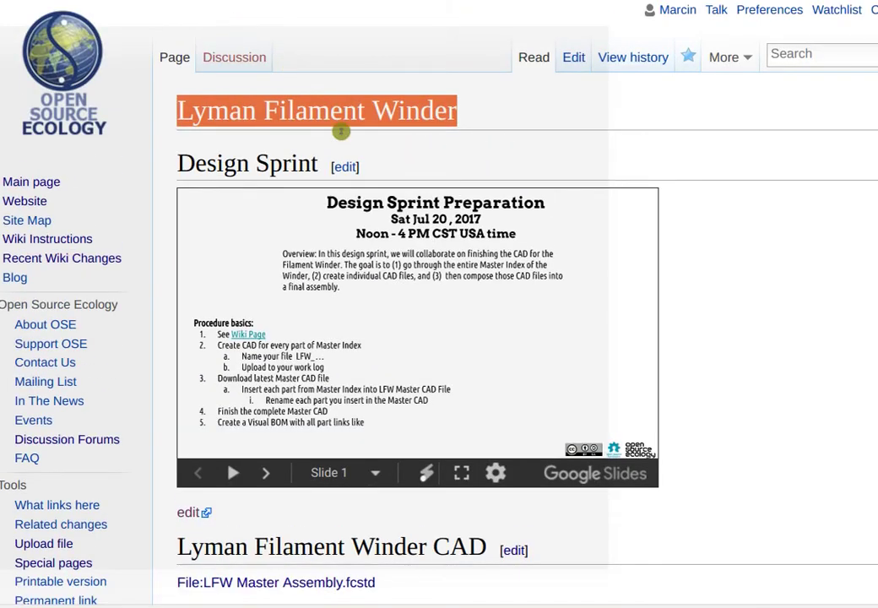
pyautogui.scroll(-6, 310, 172)
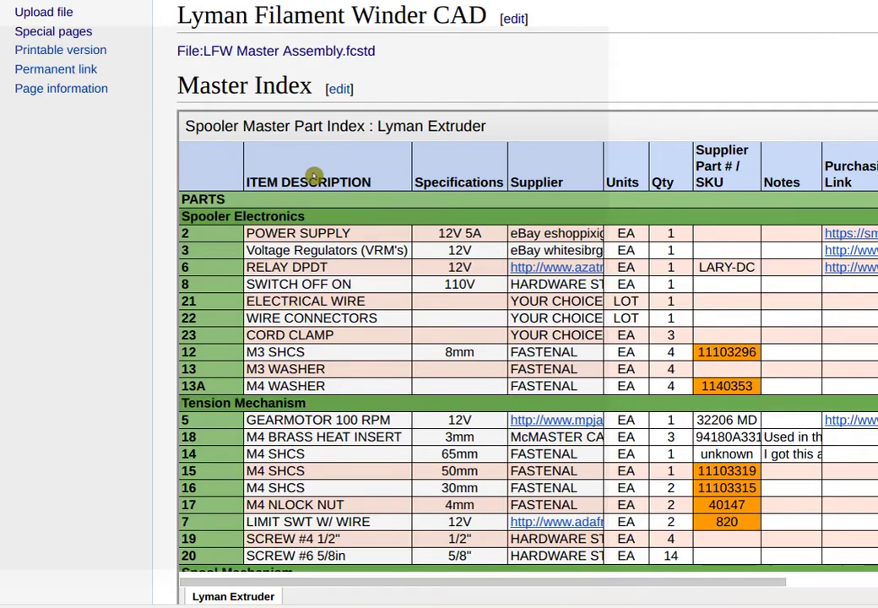
pyautogui.hotkey('ctrl', 'Tab')
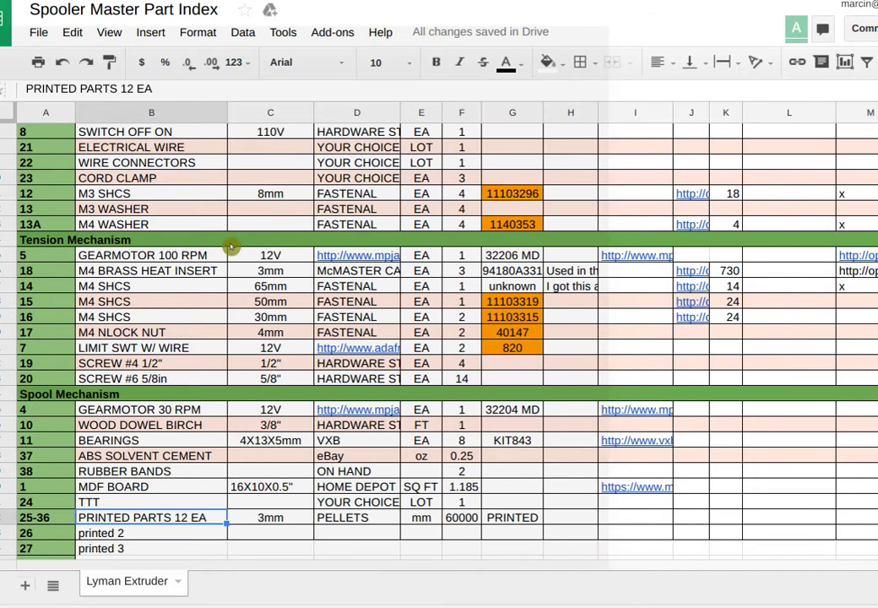
# Step: Compare the Purchasing Link, CAD File Link and Simplified CAD File Link columns, then deselect
pyautogui.scroll(3, 232, 241)
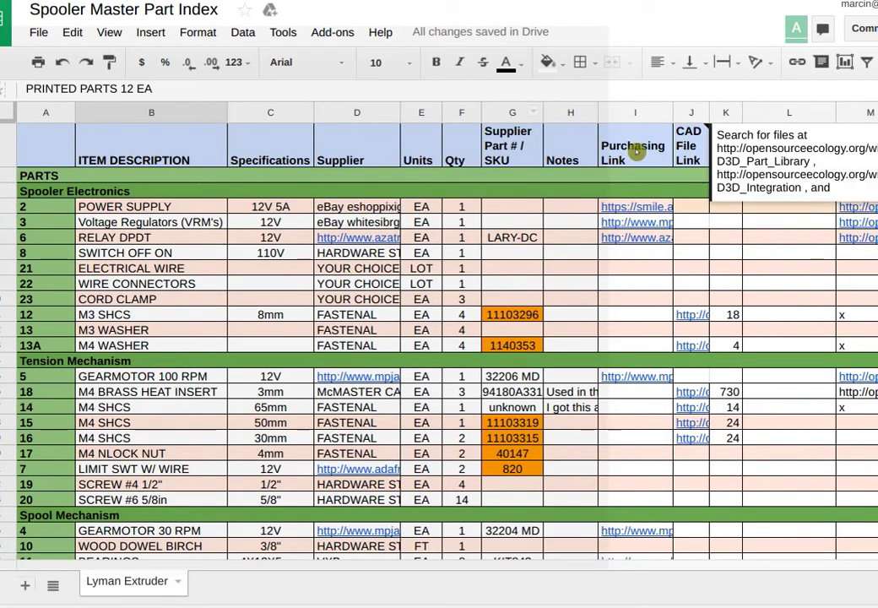
pyautogui.click(636, 153)
pyautogui.click(643, 113)
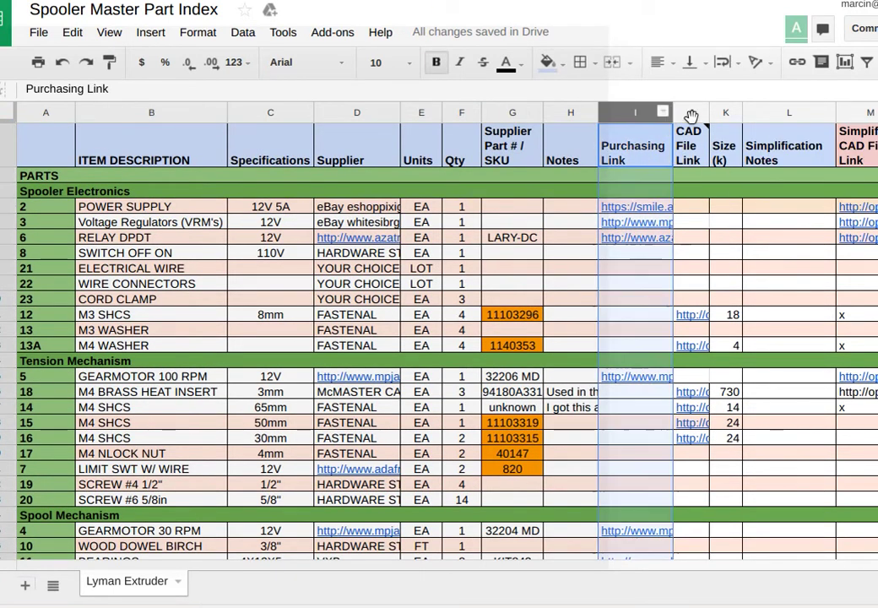
pyautogui.click(691, 113)
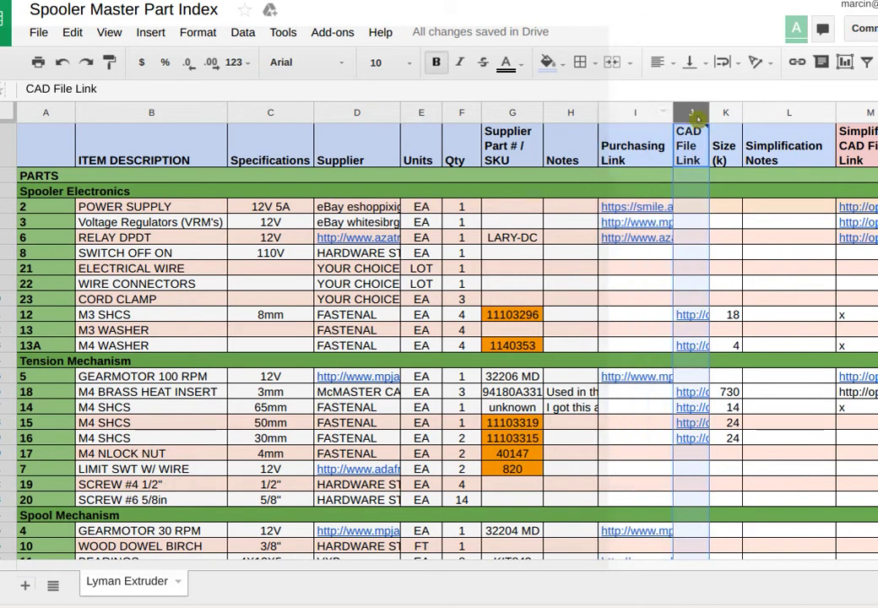
pyautogui.click(642, 113)
pyautogui.click(845, 113)
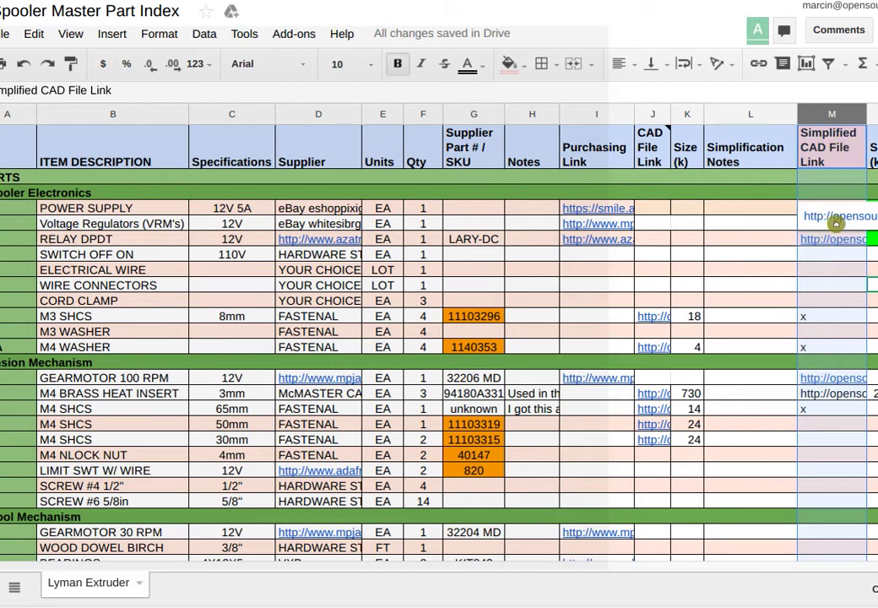
pyautogui.click(773, 226)
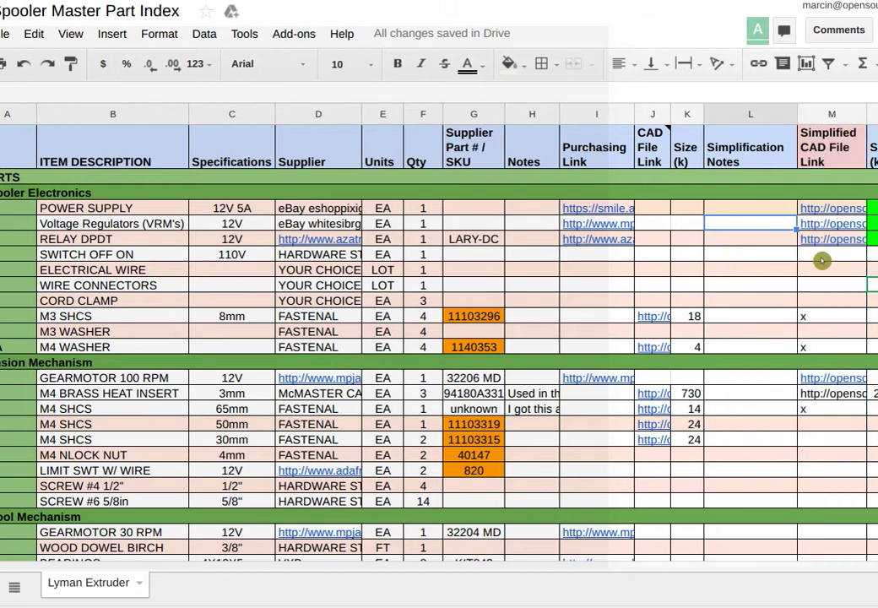
# Step: Give the whole Simplified CAD File Link column (M) a light red fill
pyautogui.scroll(-3, 700, 414)
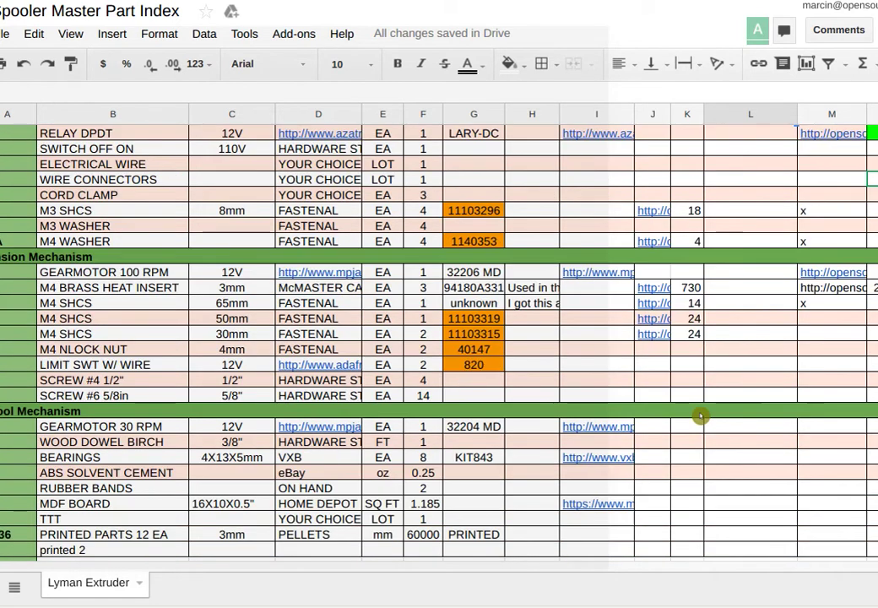
pyautogui.scroll(-2, 701, 416)
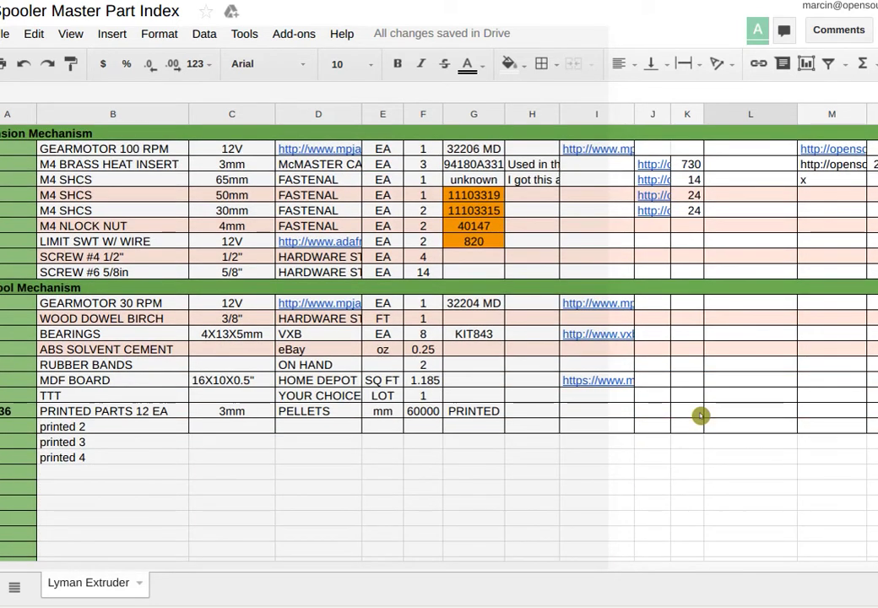
pyautogui.scroll(-2, 701, 416)
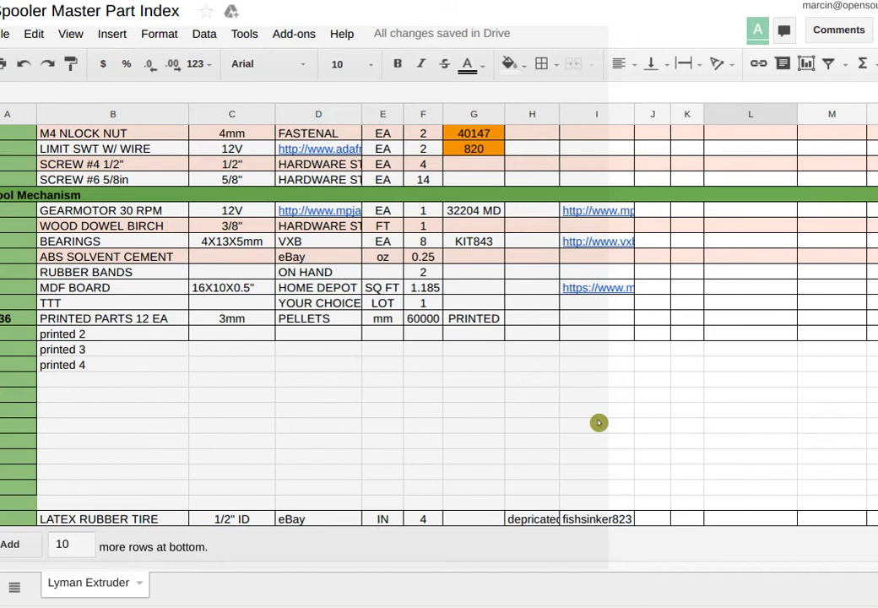
pyautogui.scroll(-1, 599, 423)
pyautogui.scroll(1, 598, 422)
pyautogui.scroll(-1, 608, 416)
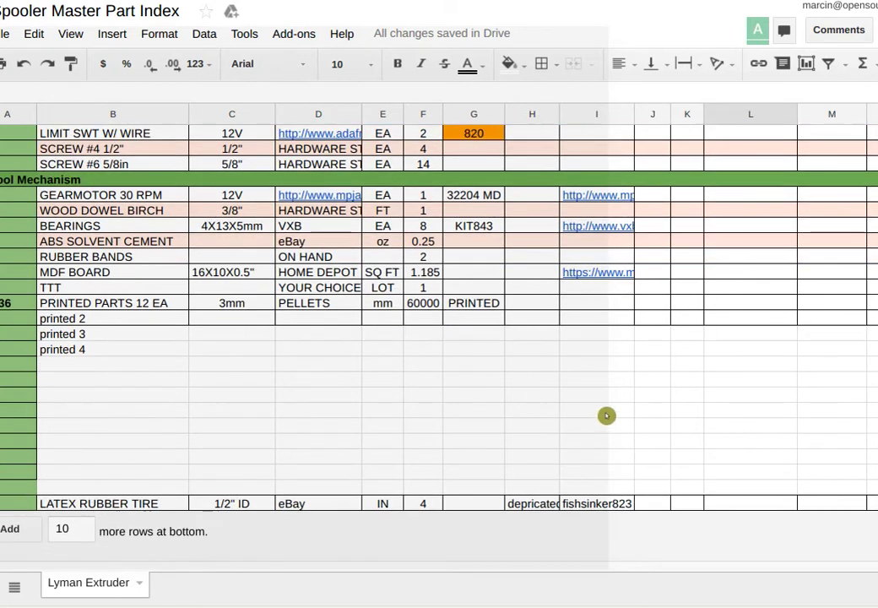
pyautogui.scroll(5, 718, 313)
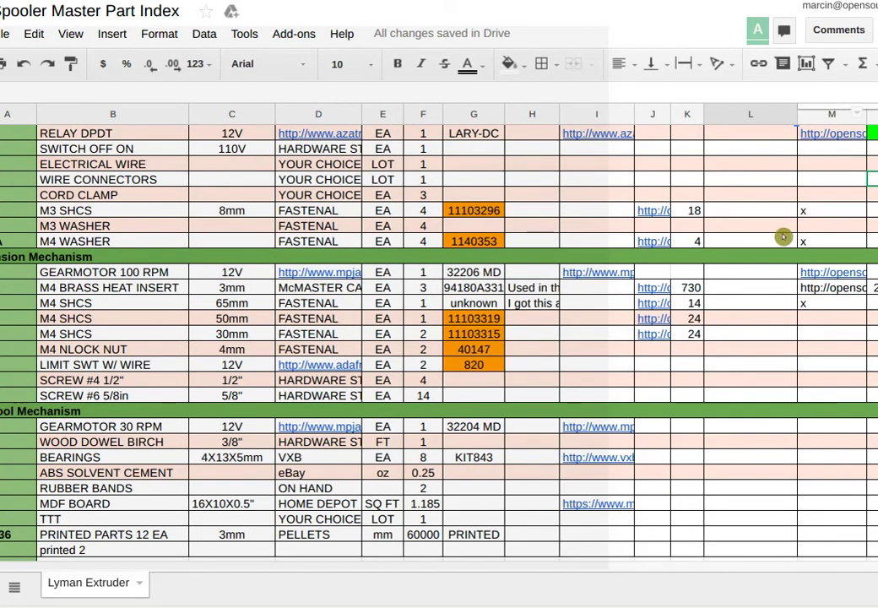
pyautogui.scroll(2, 802, 202)
pyautogui.click(819, 117)
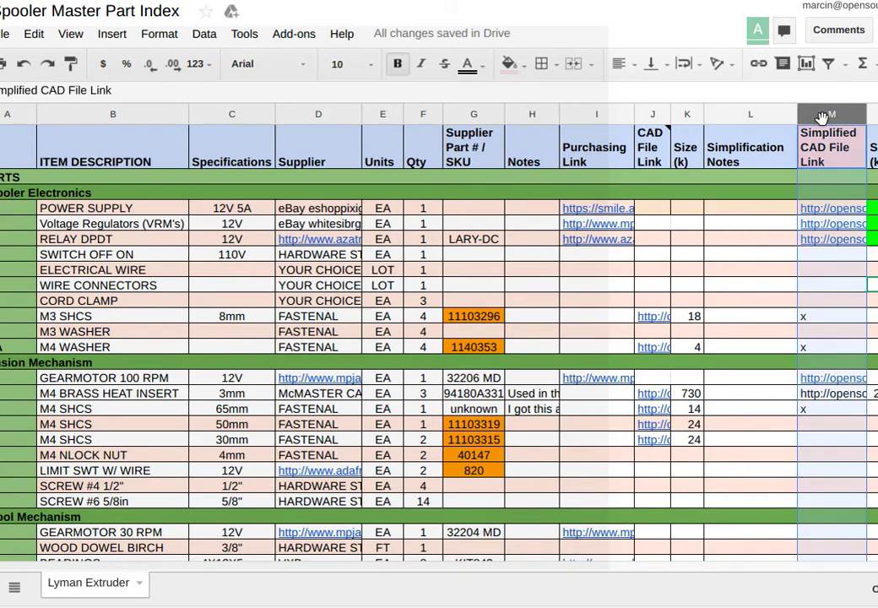
pyautogui.click(509, 65)
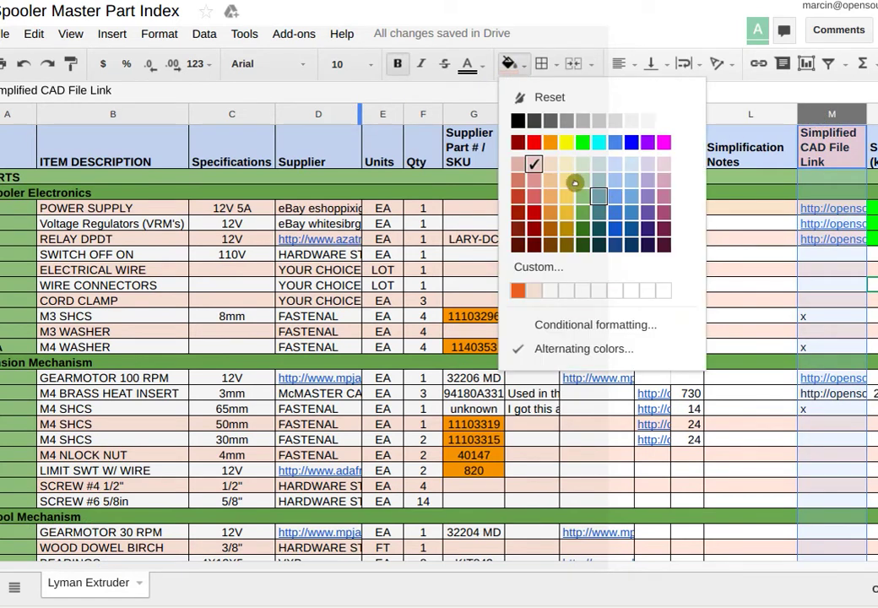
pyautogui.click(659, 327)
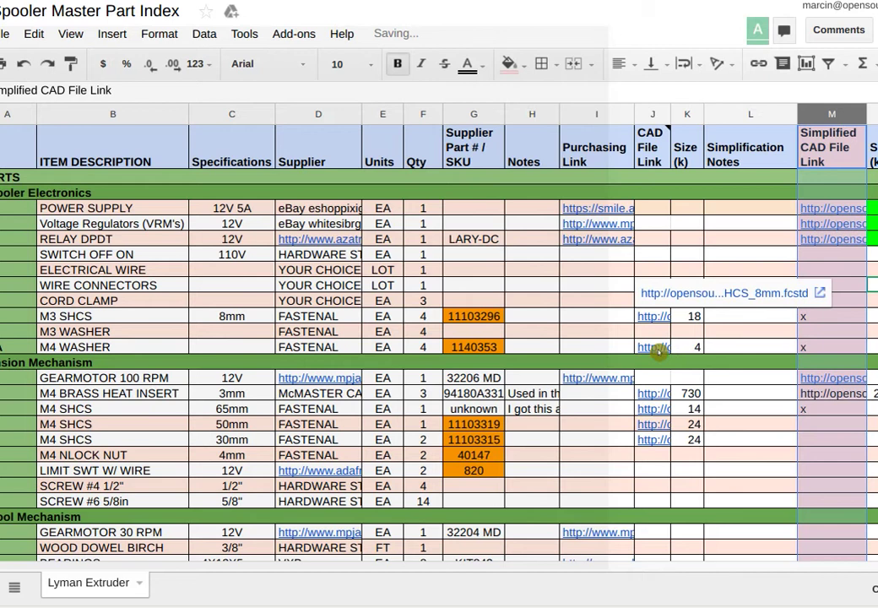
# Step: Deselect and scroll down the sheet to check the light red fill on column M
pyautogui.scroll(-3, 718, 398)
pyautogui.scroll(-5, 735, 400)
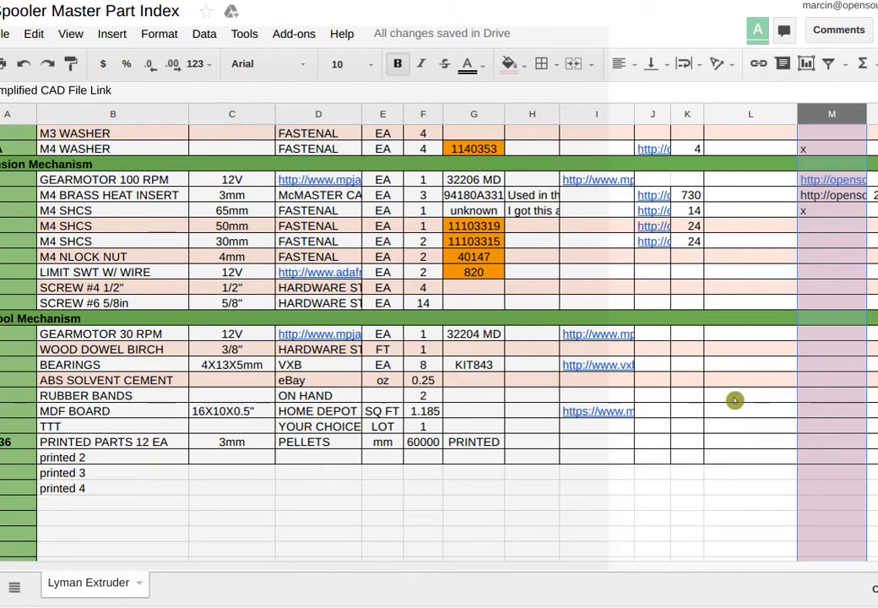
pyautogui.click(735, 400)
pyautogui.scroll(-2, 739, 413)
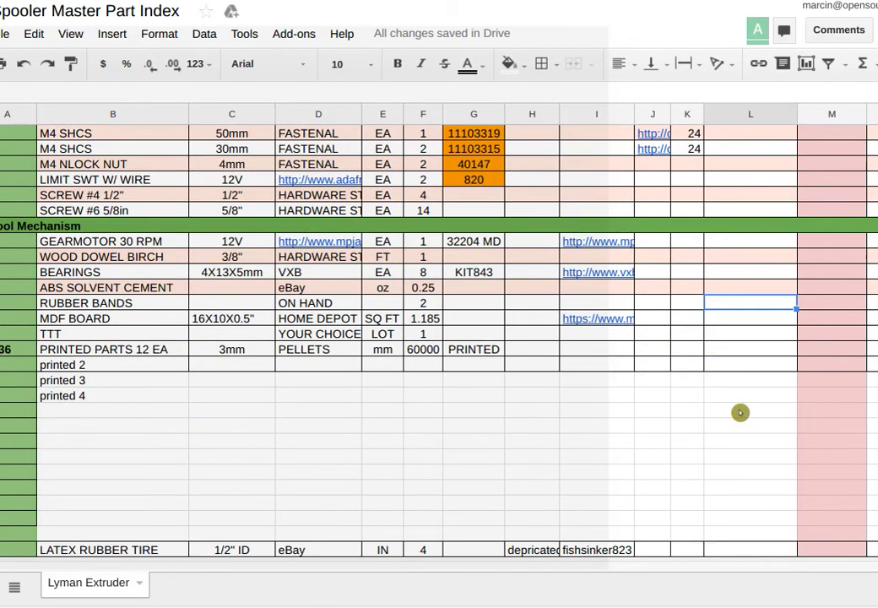
pyautogui.scroll(-1, 740, 413)
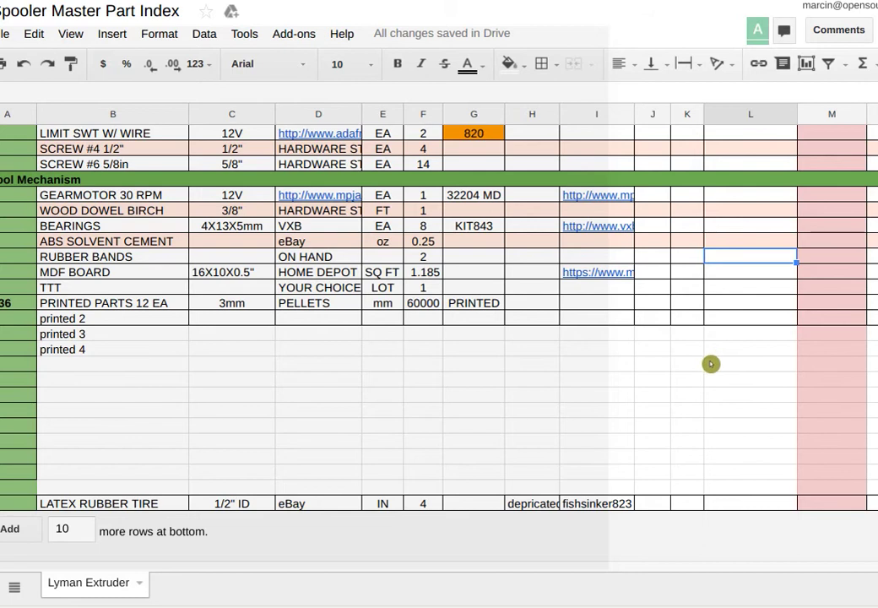
pyautogui.scroll(4, 711, 364)
pyautogui.scroll(2, 711, 364)
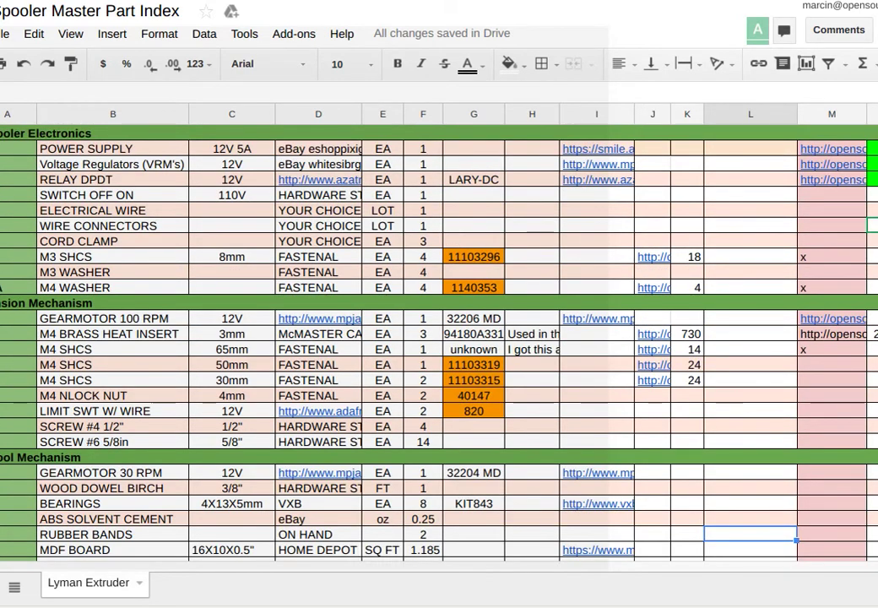
# Step: Review the PRINTED PARTS rows in column B down to row 36
pyautogui.scroll(-4, 186, 365)
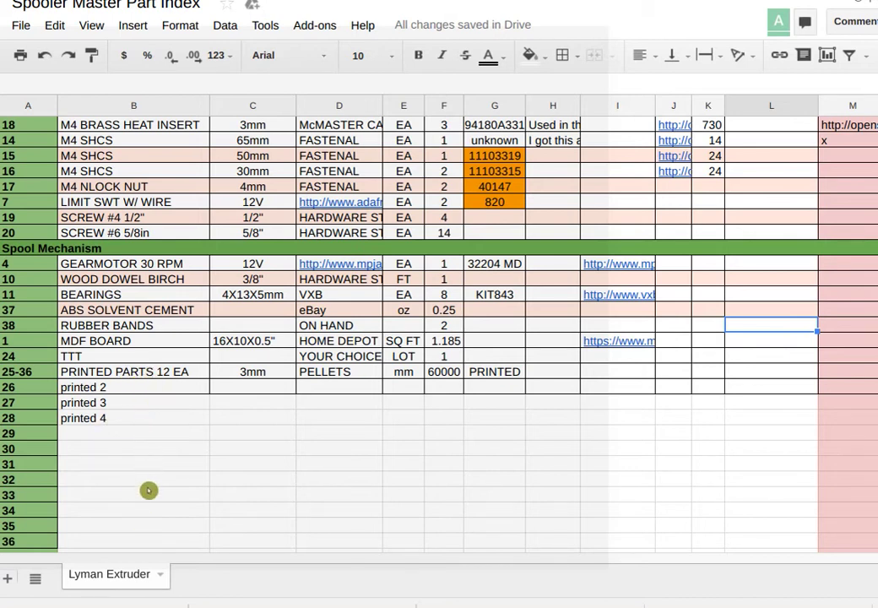
pyautogui.moveTo(131, 372); pyautogui.dragTo(152, 592)
pyautogui.scroll(-2, 151, 541)
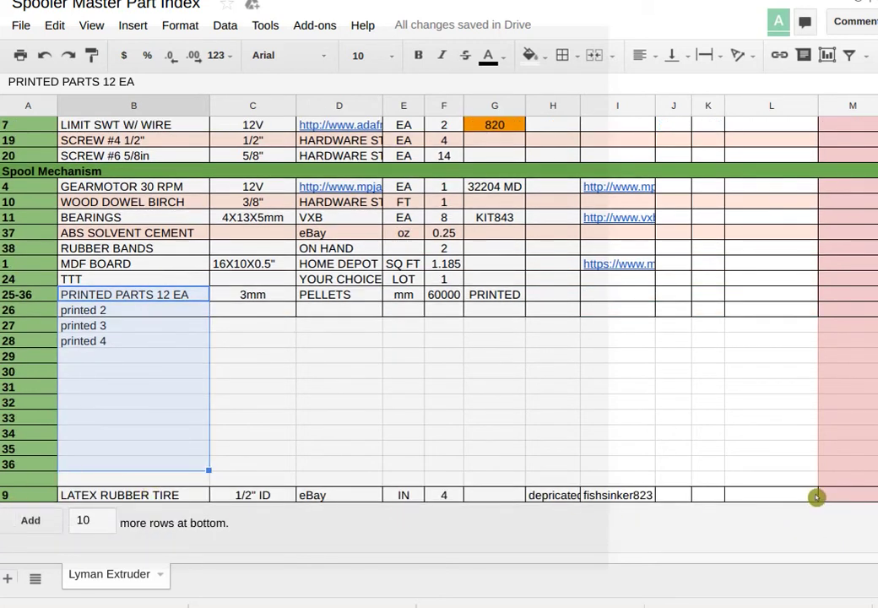
pyautogui.scroll(8, 810, 490)
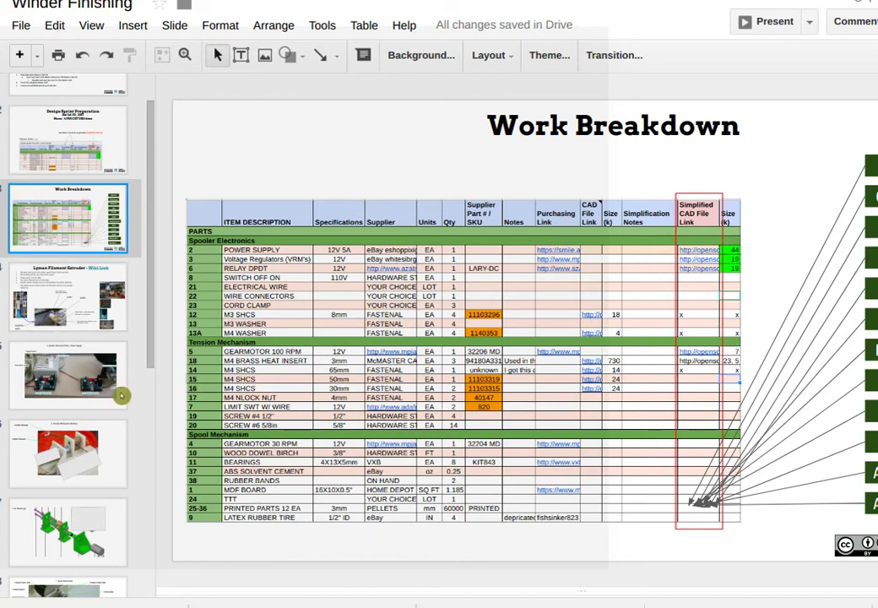
# Step: Open the Design Sprint Preparation slide and highlight its Create CAD, Upload to work log, and Download Master CAD steps
pyautogui.scroll(2, 67, 136)
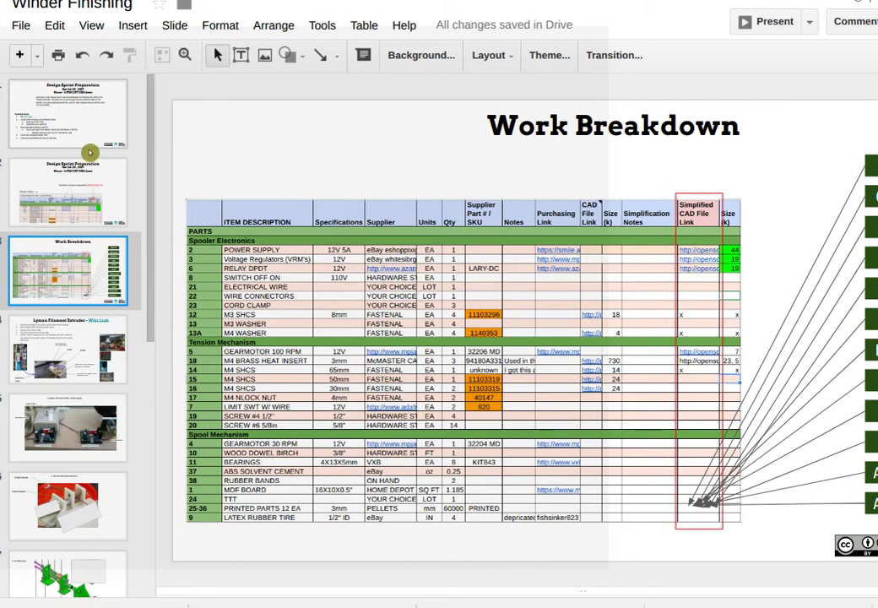
pyautogui.click(97, 123)
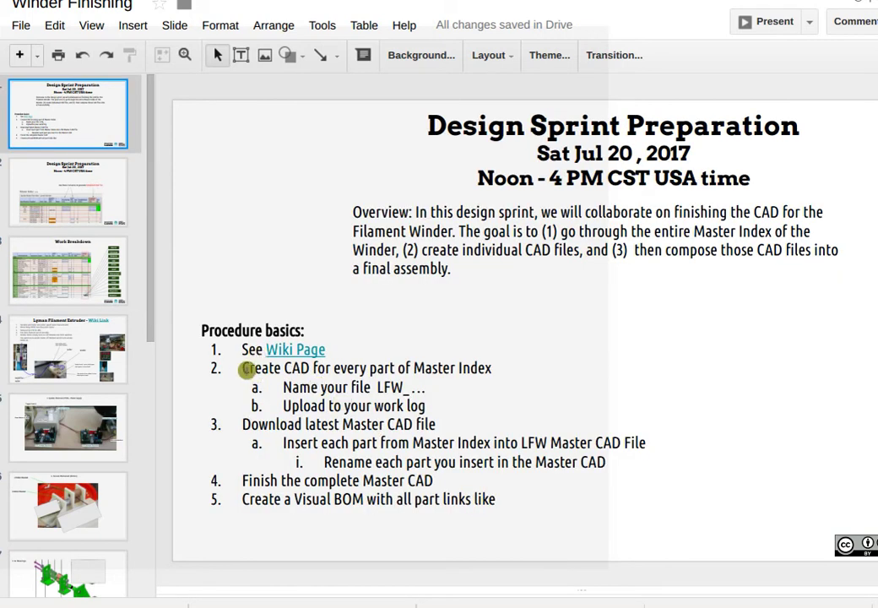
pyautogui.tripleClick(494, 371)
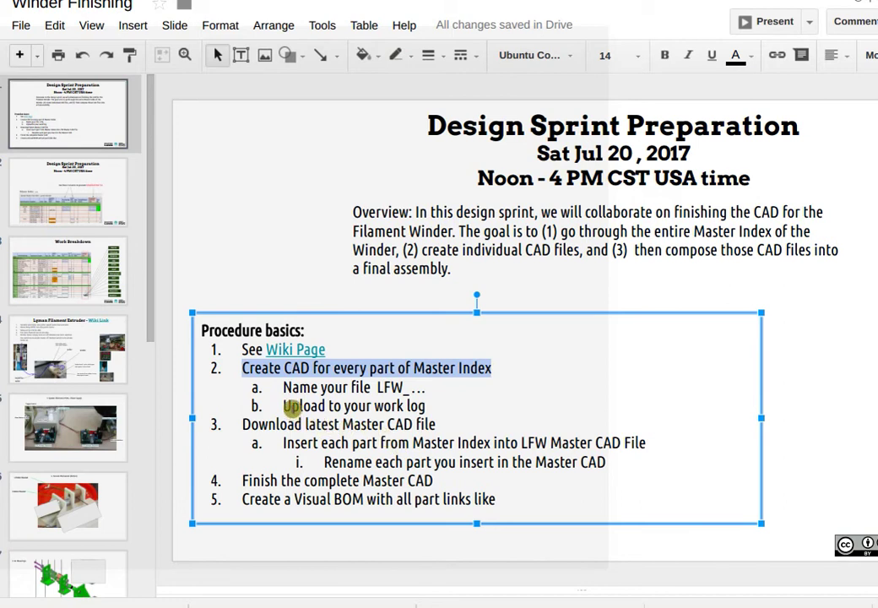
pyautogui.moveTo(290, 412); pyautogui.dragTo(440, 416)
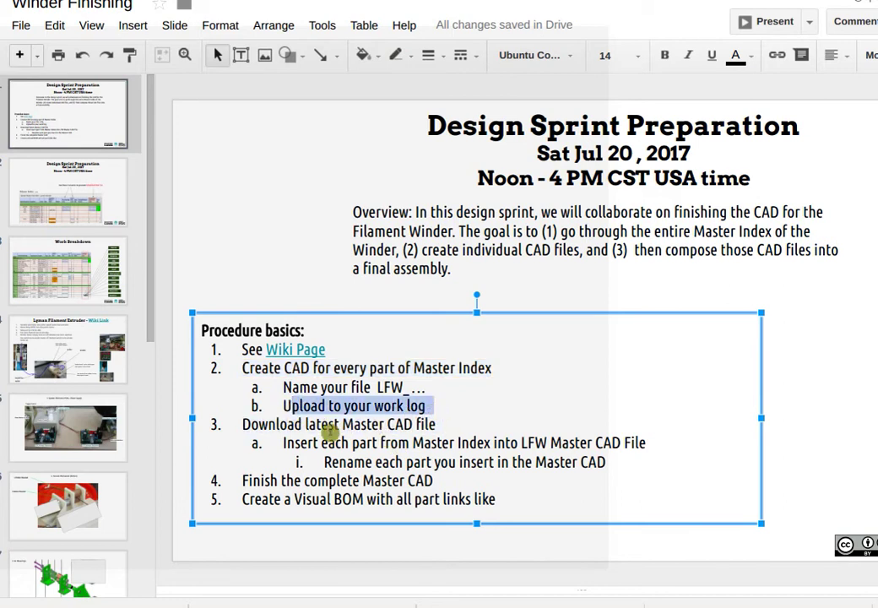
pyautogui.moveTo(250, 426); pyautogui.dragTo(452, 429)
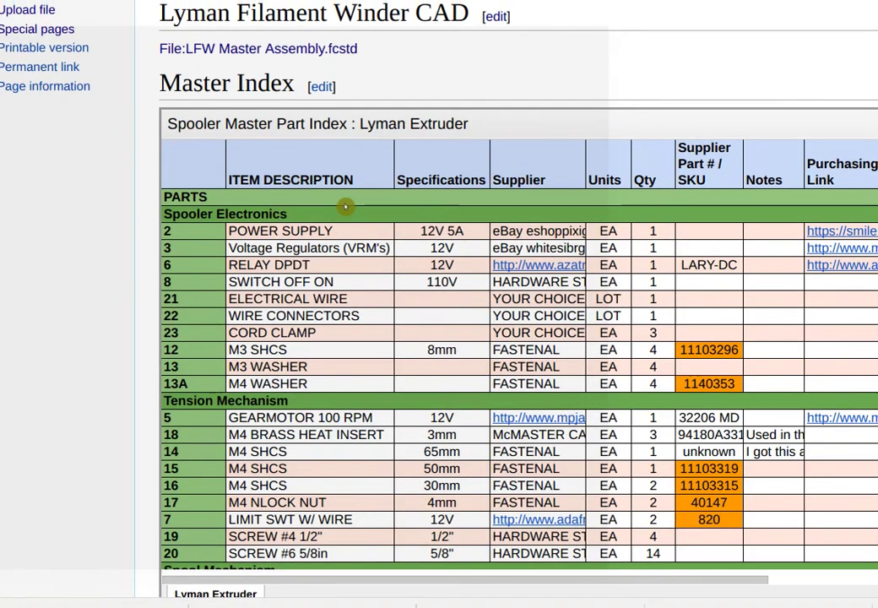
# Step: Select the Lyman Filament Winder CAD heading and its master assembly file line
pyautogui.scroll(5, 129, 245)
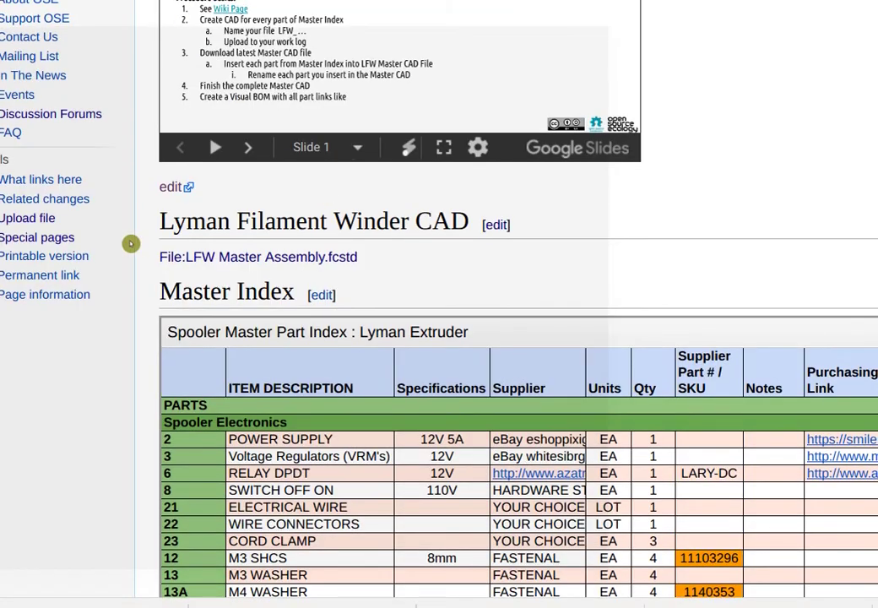
pyautogui.moveTo(168, 219); pyautogui.dragTo(519, 272)
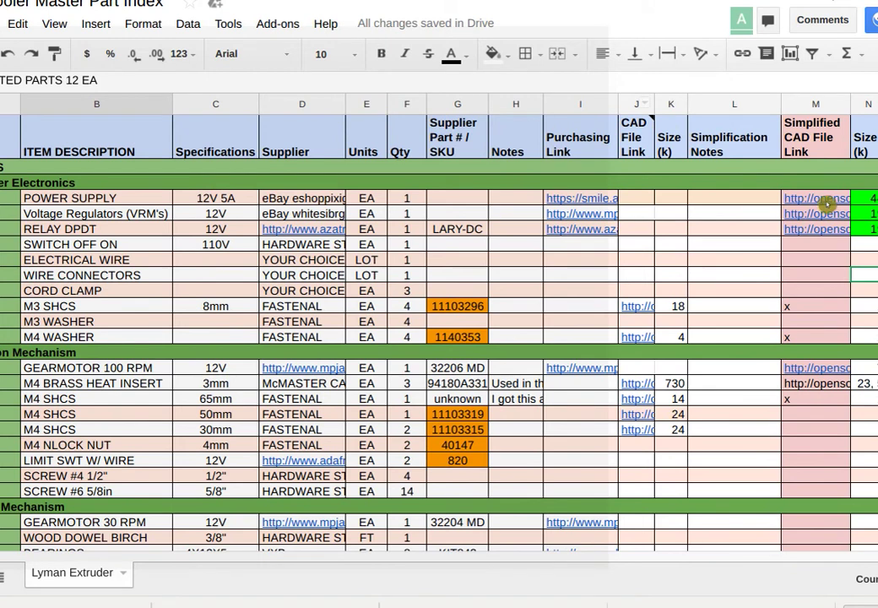
# Step: Fill the POWER SUPPLY cell in column M with a darker red and check the result
pyautogui.click(833, 200)
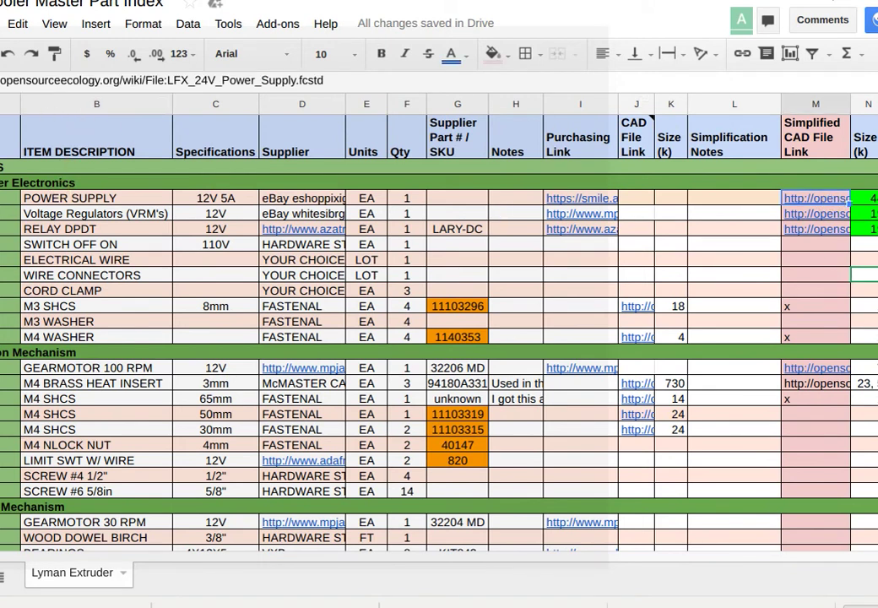
pyautogui.click(494, 55)
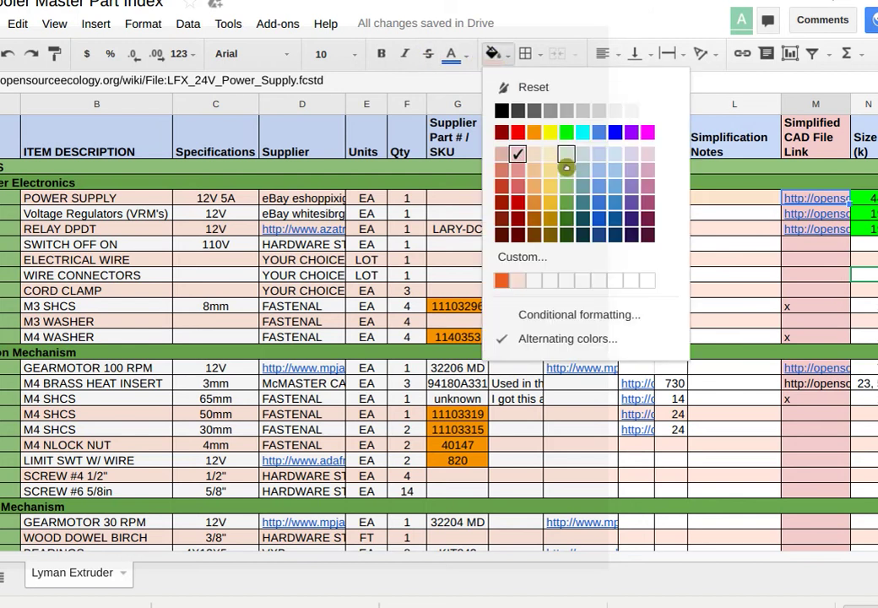
pyautogui.click(517, 185)
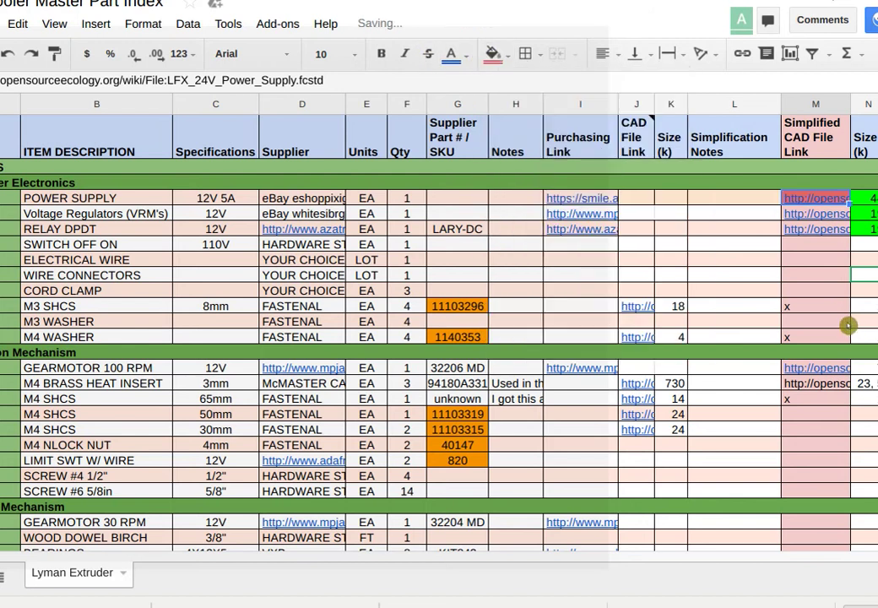
pyautogui.click(741, 291)
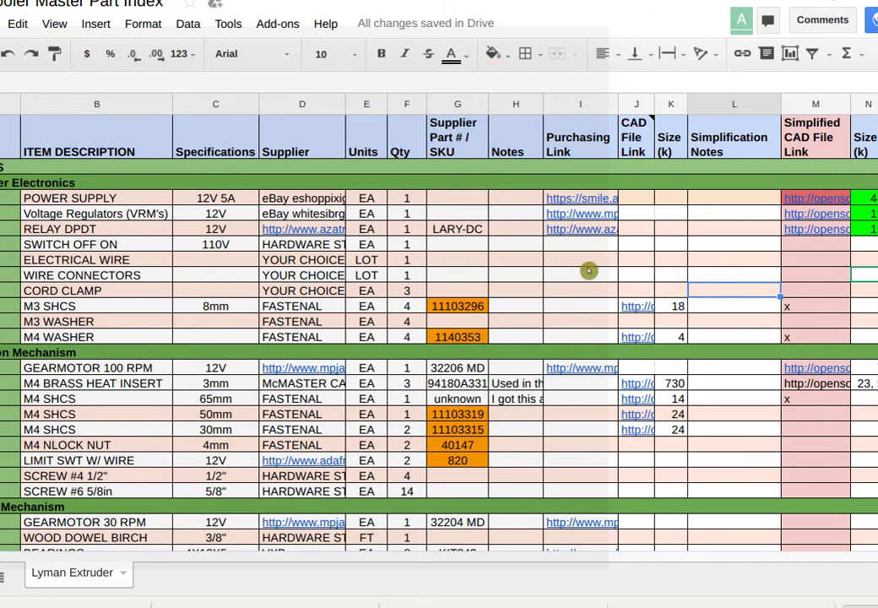
pyautogui.scroll(-8, 818, 346)
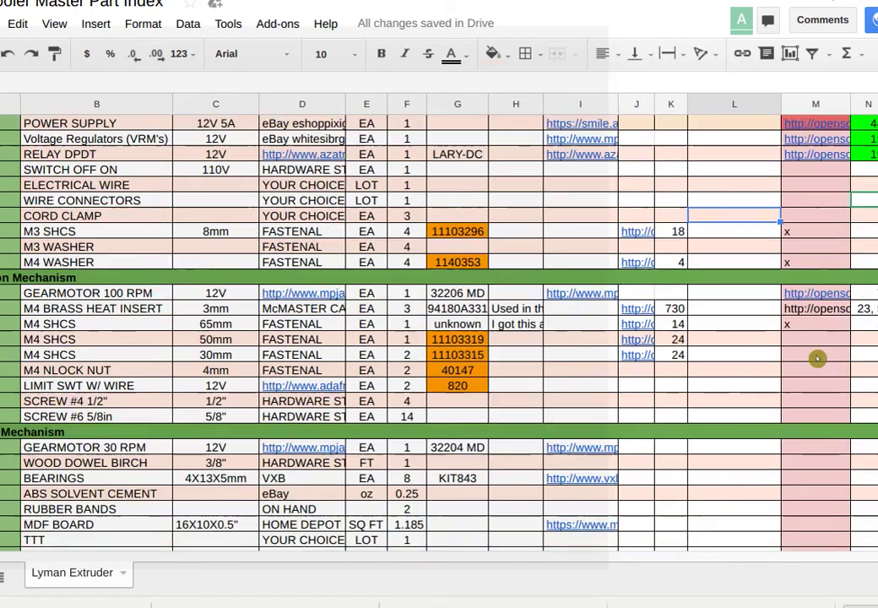
pyautogui.scroll(7, 817, 359)
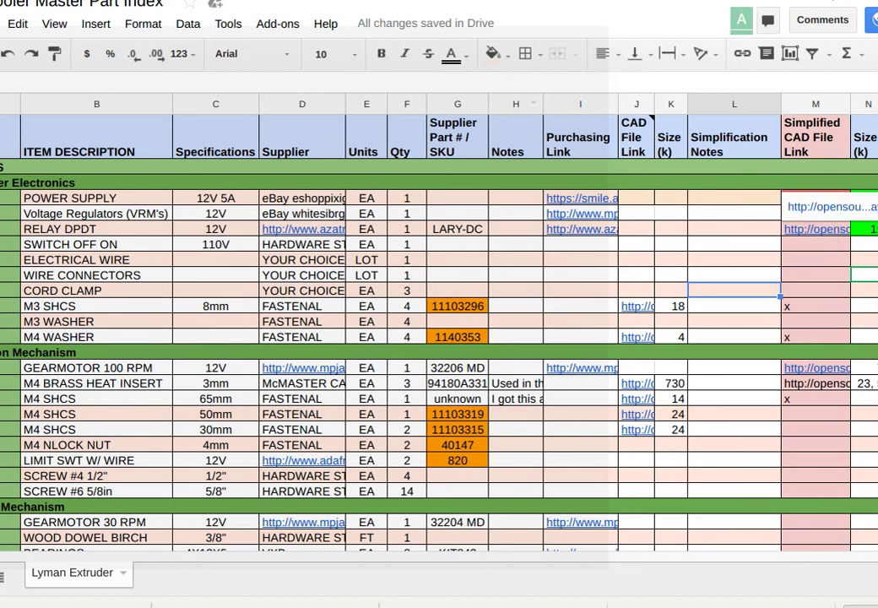
# Step: In the Design Sprint Preparation slides, highlight the Master CAD and Visual BOM steps, then open the closing slide
pyautogui.hotkey('ctrl', 'Tab')
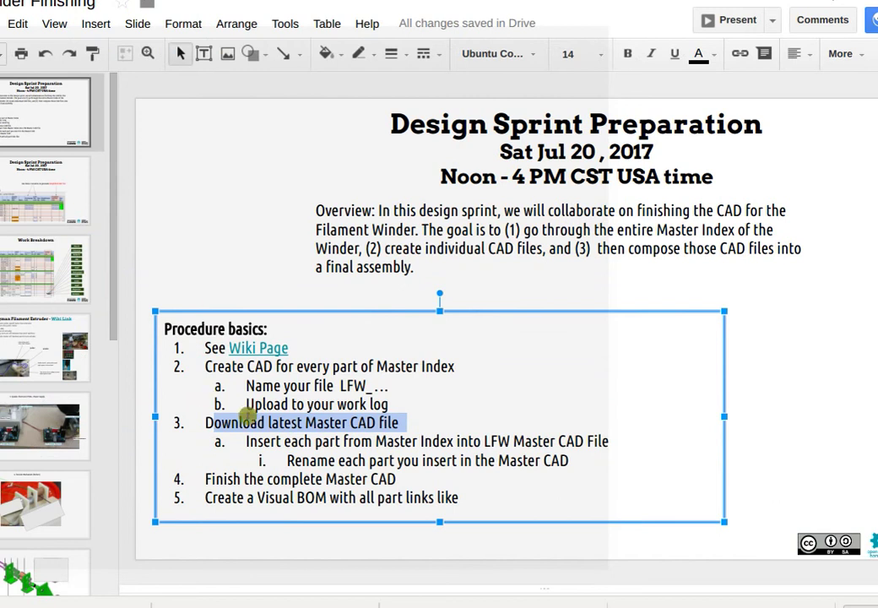
pyautogui.moveTo(285, 484); pyautogui.dragTo(425, 488)
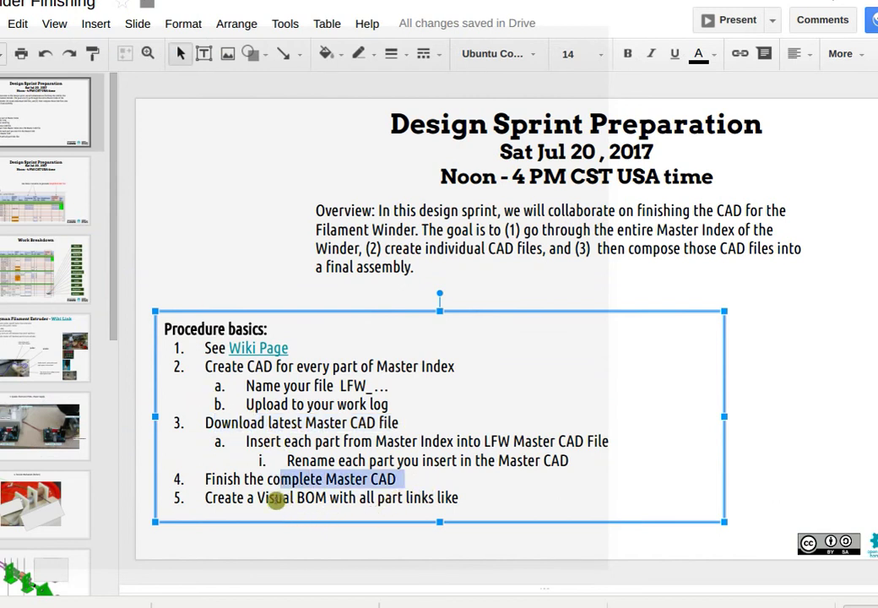
pyautogui.moveTo(274, 500); pyautogui.dragTo(457, 500)
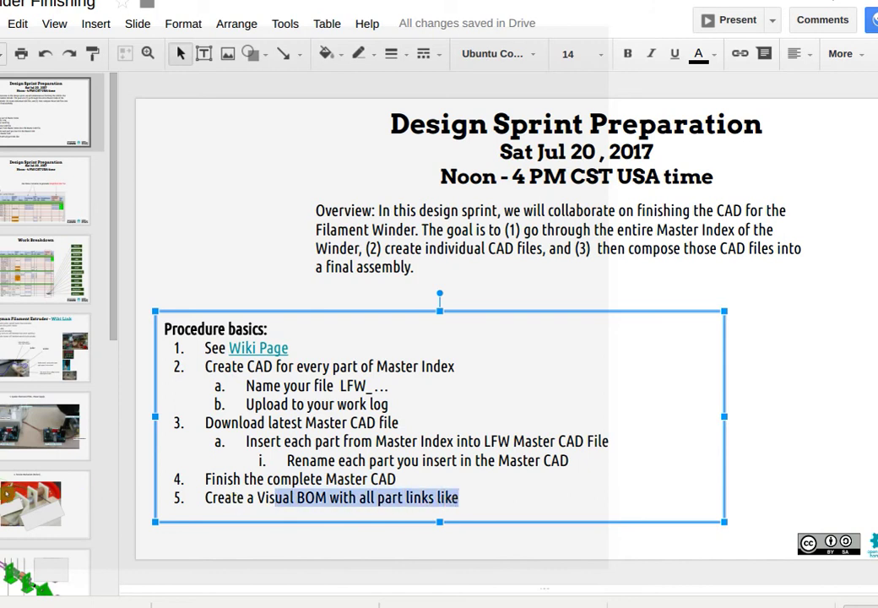
pyautogui.scroll(-10, 47, 330)
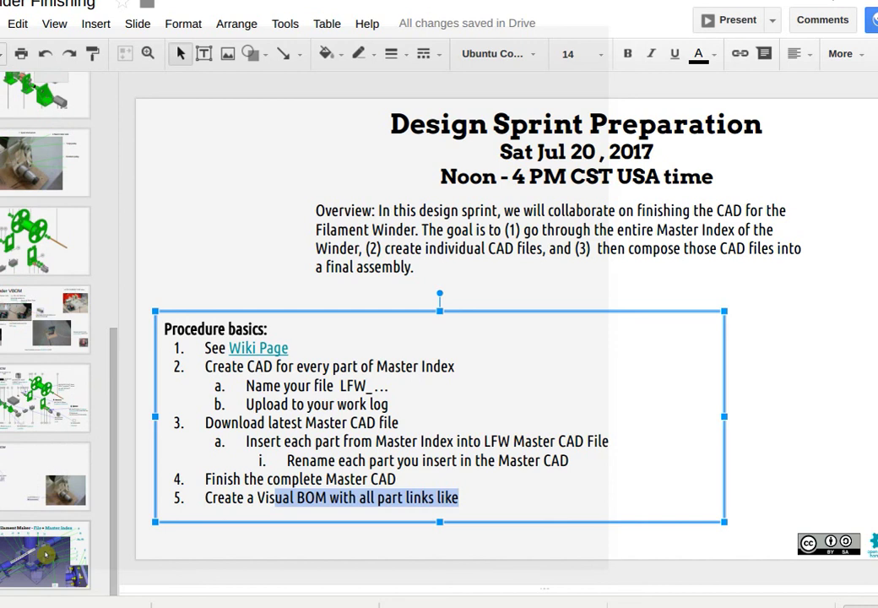
pyautogui.click(46, 555)
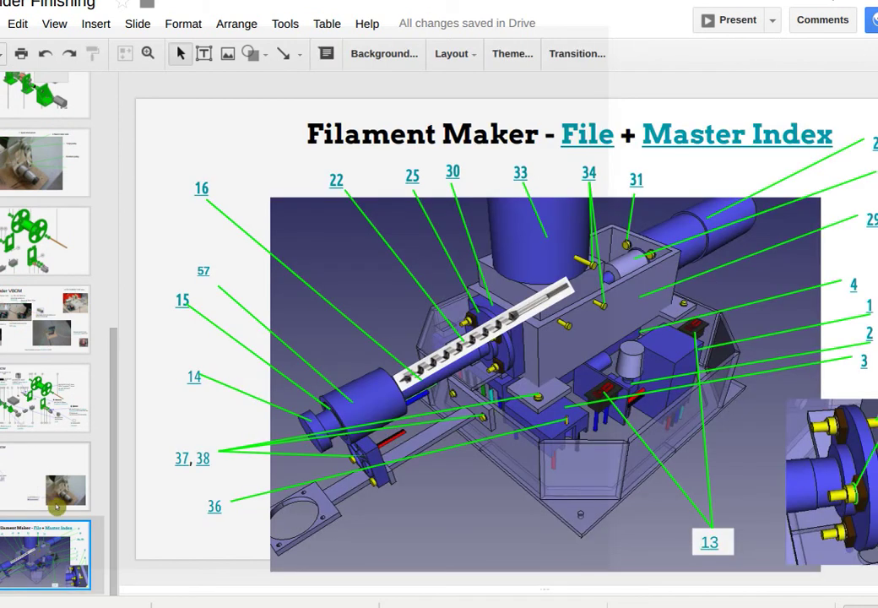